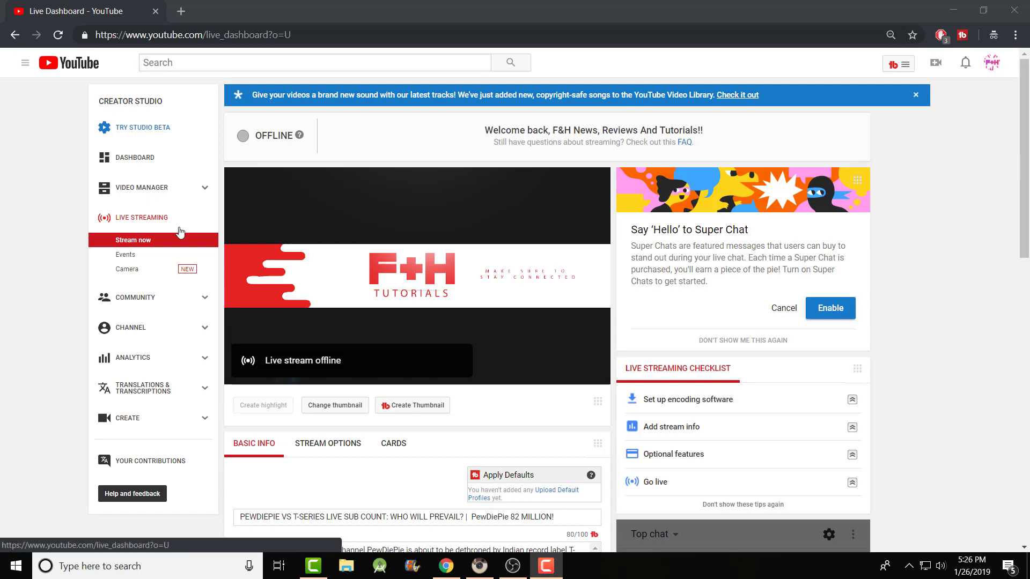
- Look over the basic stream info and the encoder setup section on the YouTube live dashboard
{"action": "scroll", "coordinate": [857, 241], "scroll_direction": "down", "scroll_amount": 6}
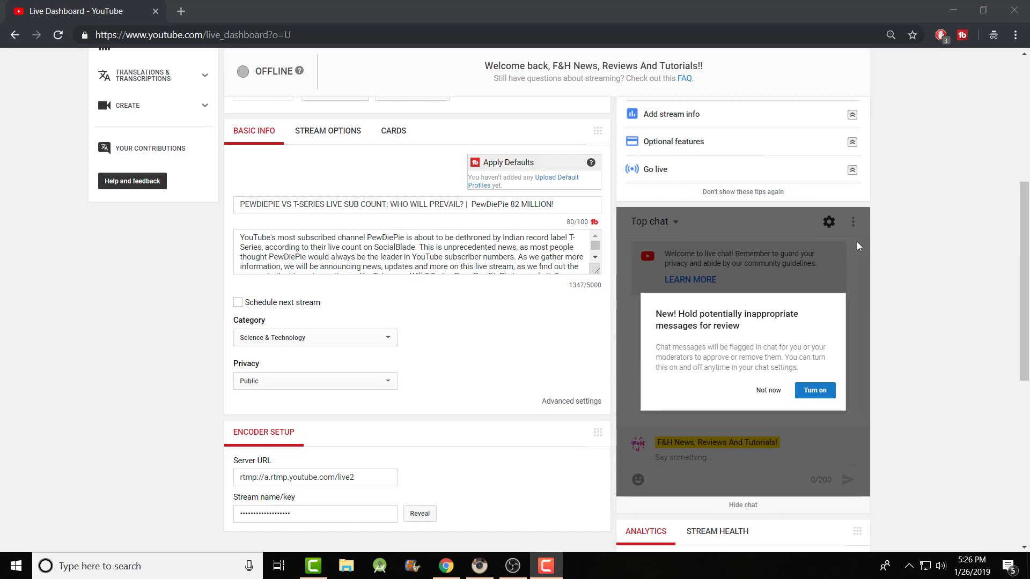
{"action": "scroll", "coordinate": [510, 315], "scroll_direction": "down", "scroll_amount": 2}
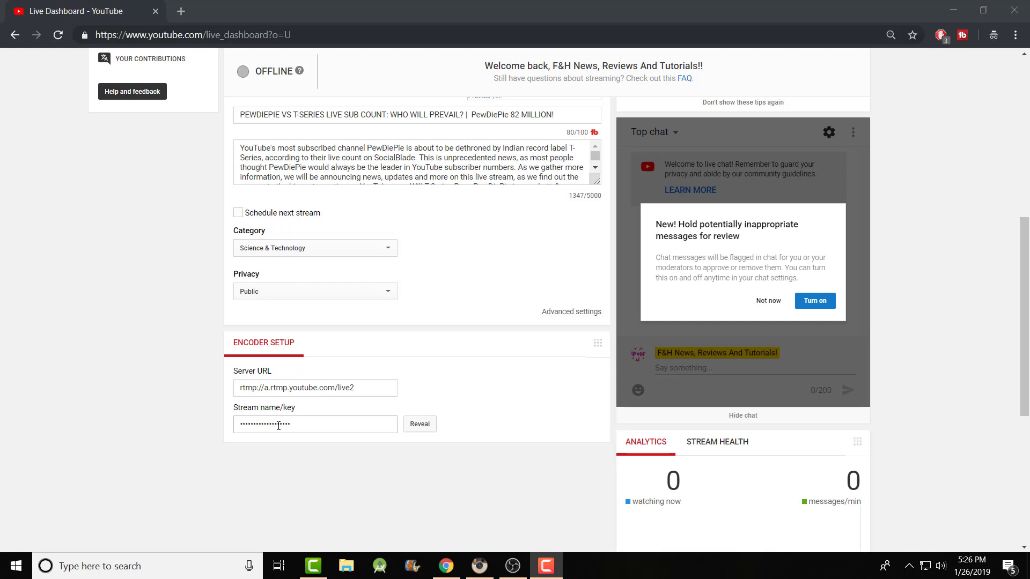
- Search the web for "obs software" in a new browser tab and open the Open Broadcaster Software home page
{"action": "left_click", "coordinate": [187, 12]}
{"action": "type", "text": "obs"}
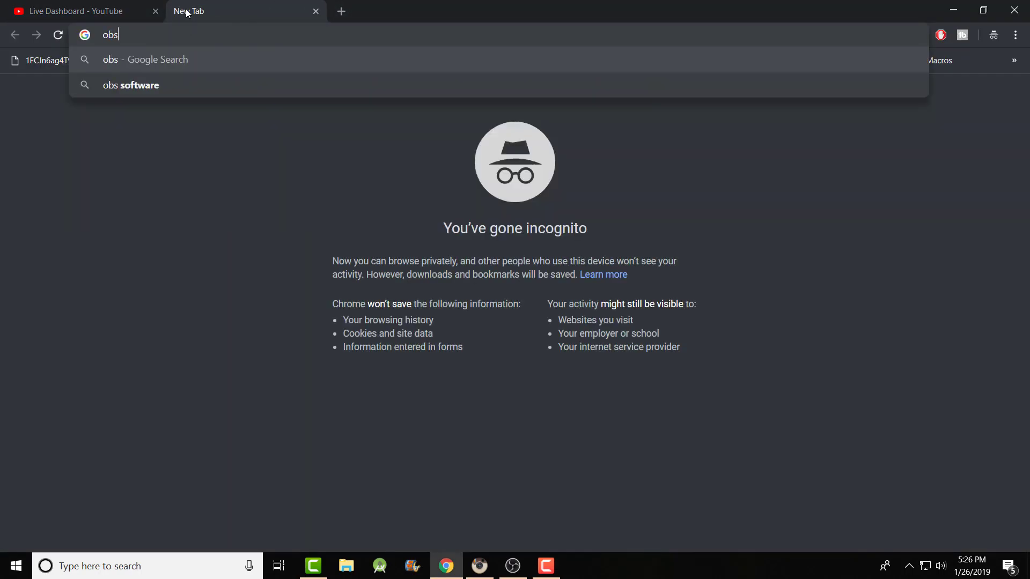
{"action": "key", "text": "Down"}
{"action": "key", "text": "Return"}
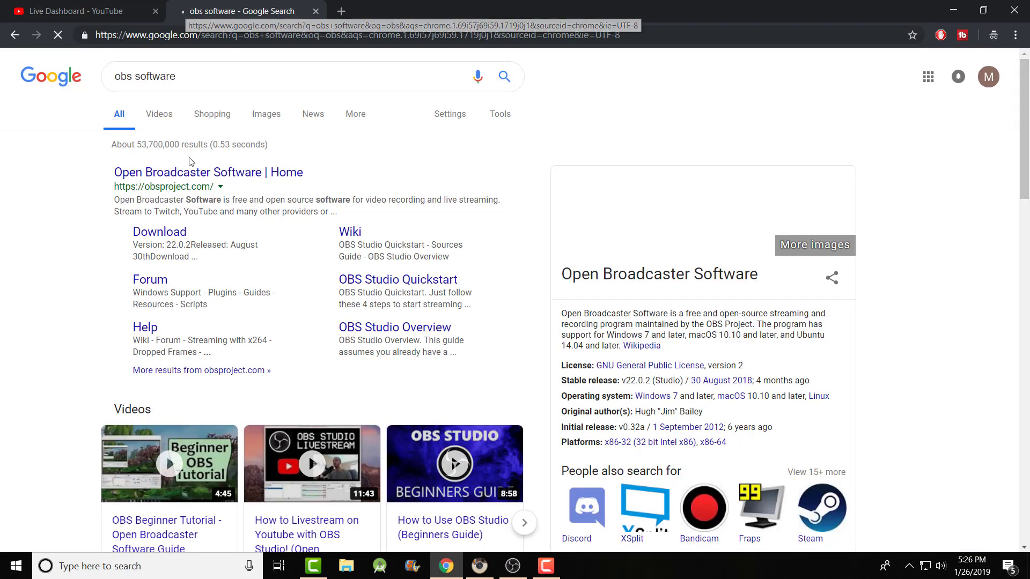
{"action": "left_click", "coordinate": [201, 175]}
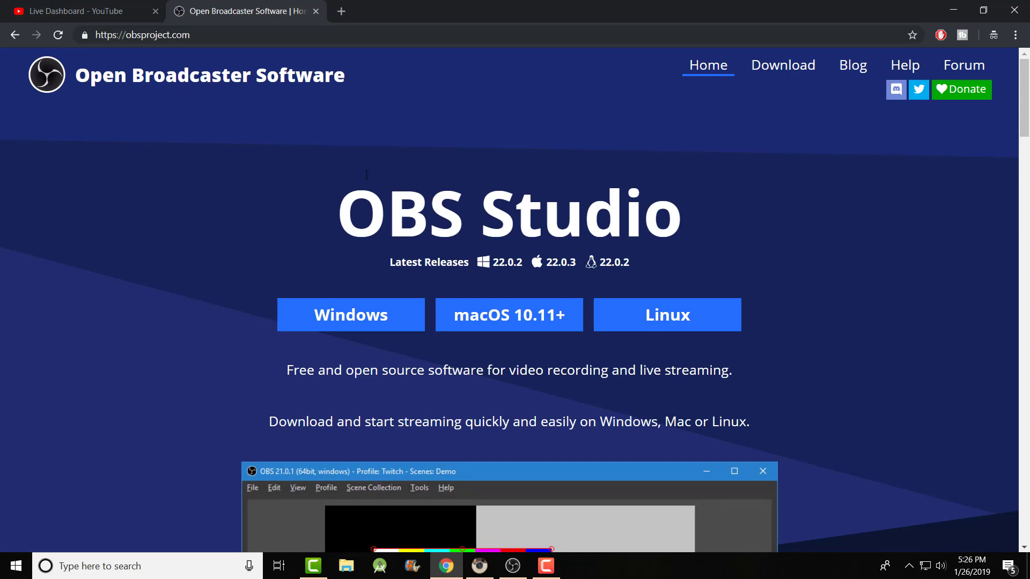
- Look through the OBS Studio home page, including its download options, program preview and features section
{"action": "scroll", "coordinate": [215, 301], "scroll_direction": "down", "scroll_amount": 6}
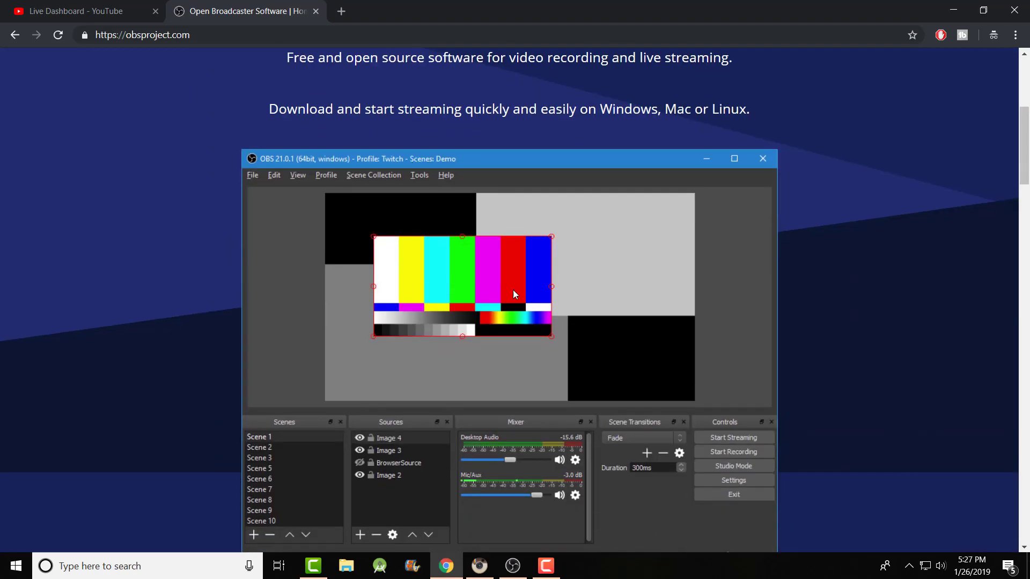
{"action": "scroll", "coordinate": [182, 338], "scroll_direction": "up", "scroll_amount": 2}
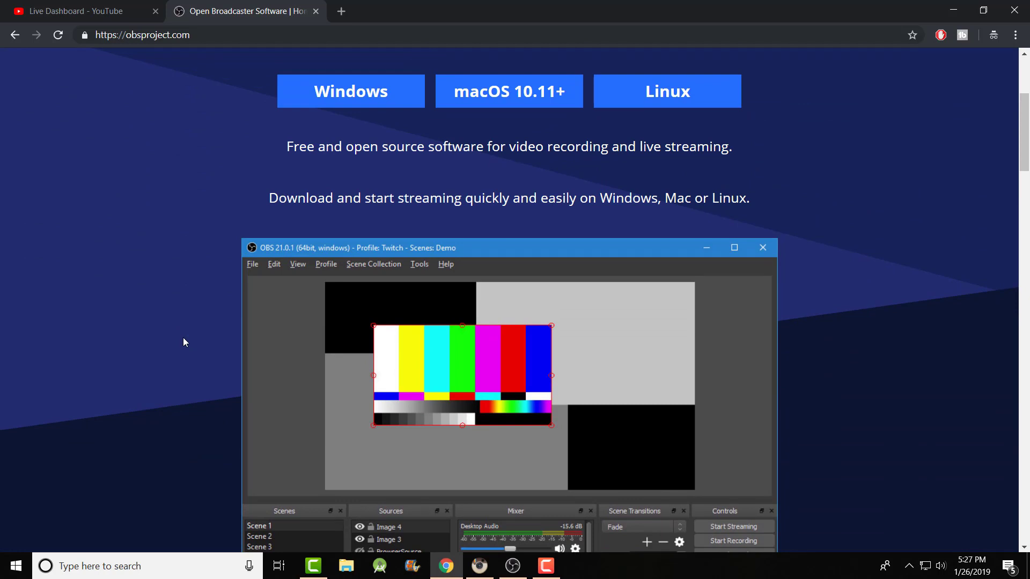
{"action": "scroll", "coordinate": [184, 342], "scroll_direction": "down", "scroll_amount": 5}
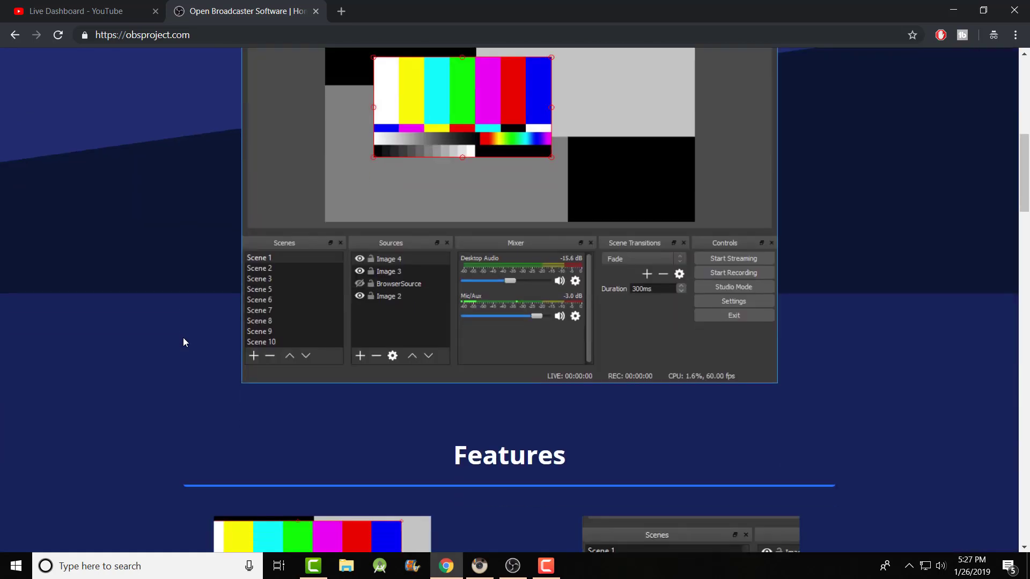
{"action": "scroll", "coordinate": [184, 342], "scroll_direction": "down", "scroll_amount": 4}
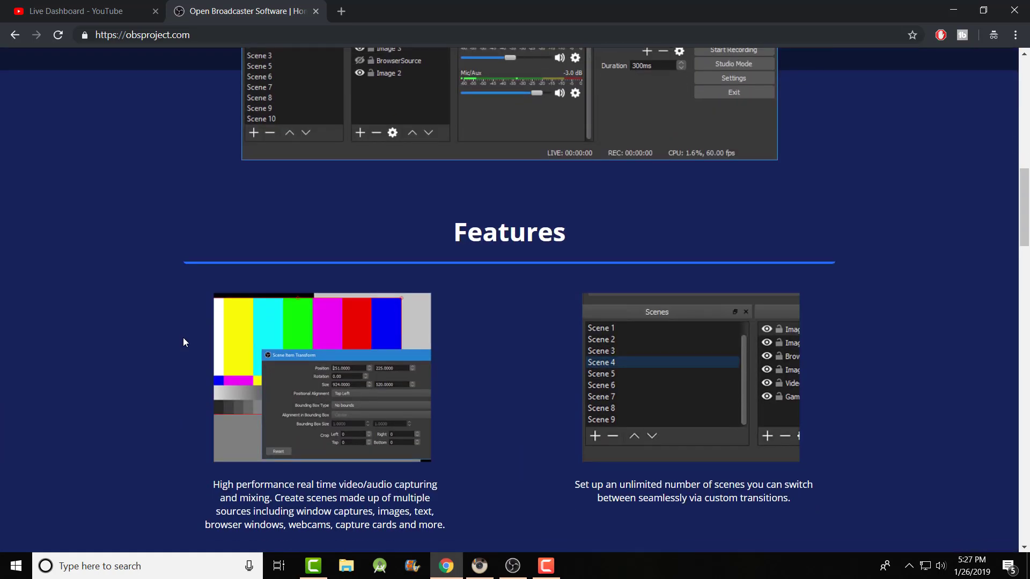
{"action": "scroll", "coordinate": [183, 342], "scroll_direction": "down", "scroll_amount": 4}
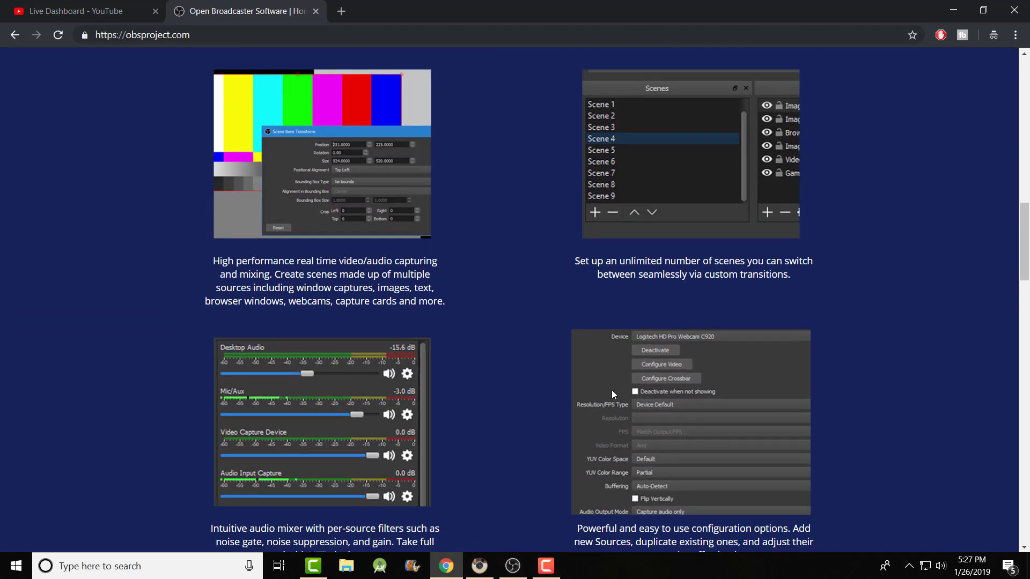
- Switch to OBS and inspect the properties of the mp3 media source and the "t series" browser source, cancelling out of both
{"action": "left_click", "coordinate": [513, 566]}
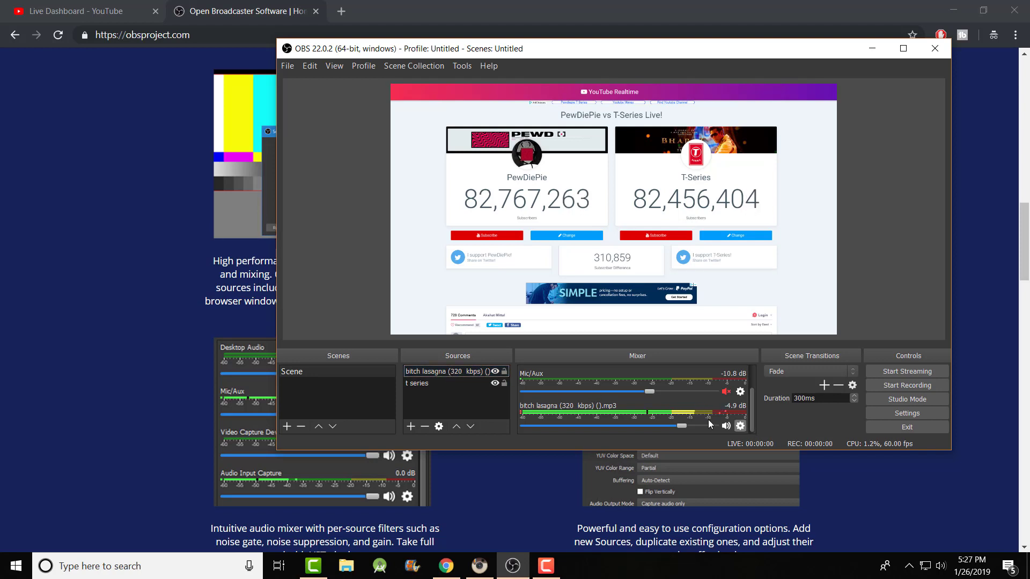
{"action": "double_click", "coordinate": [451, 371]}
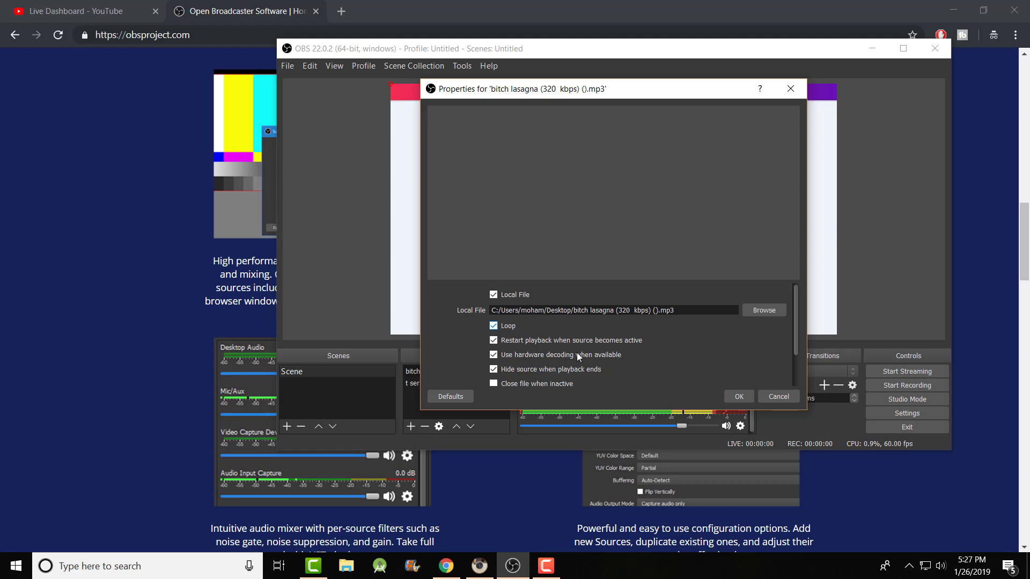
{"action": "left_click", "coordinate": [779, 397]}
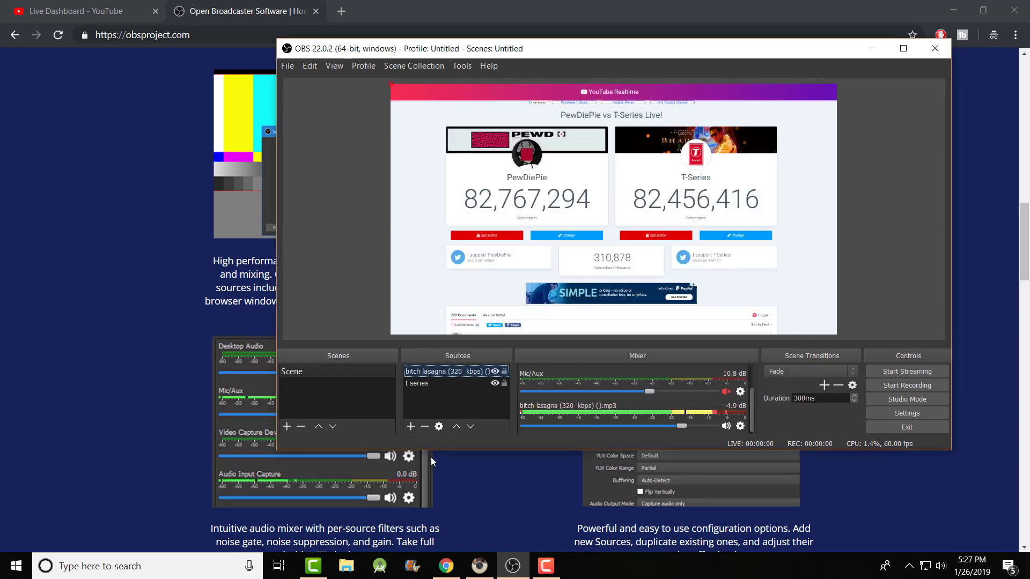
{"action": "left_click", "coordinate": [430, 383]}
{"action": "double_click", "coordinate": [430, 381]}
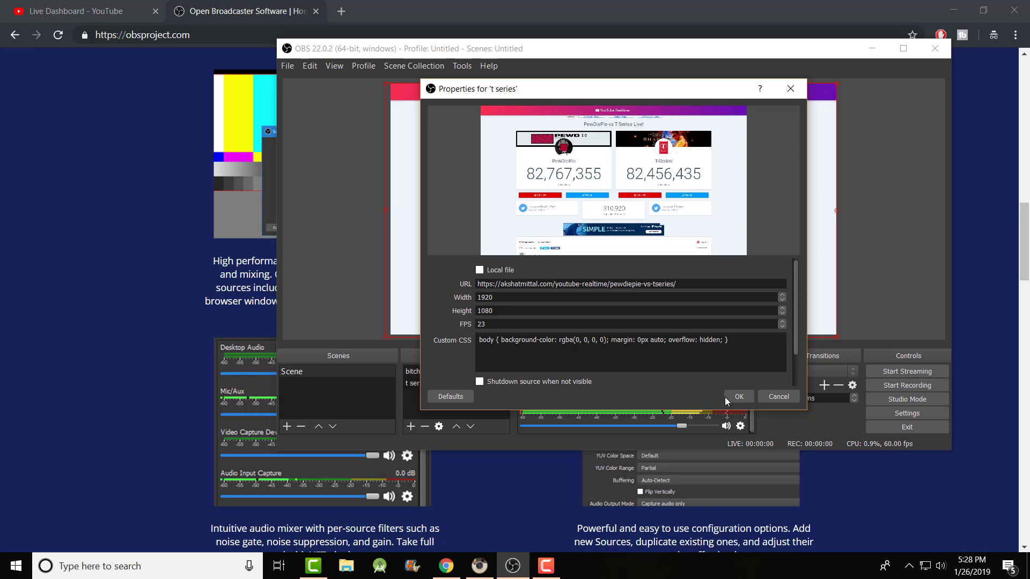
{"action": "left_click", "coordinate": [784, 398]}
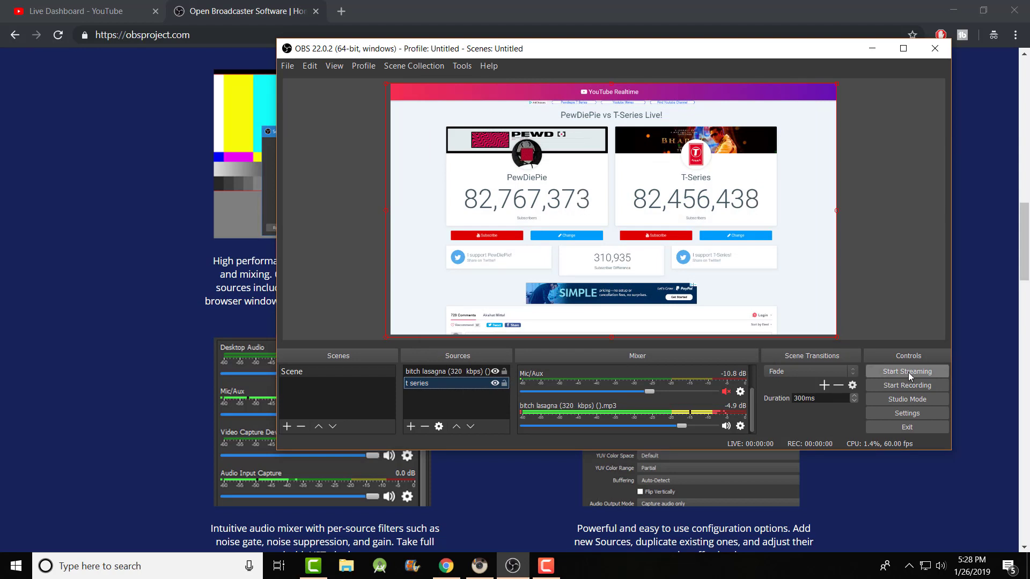
- Open the OBS stream settings and examine the available streaming services and YouTube ingest servers
{"action": "left_click", "coordinate": [880, 415]}
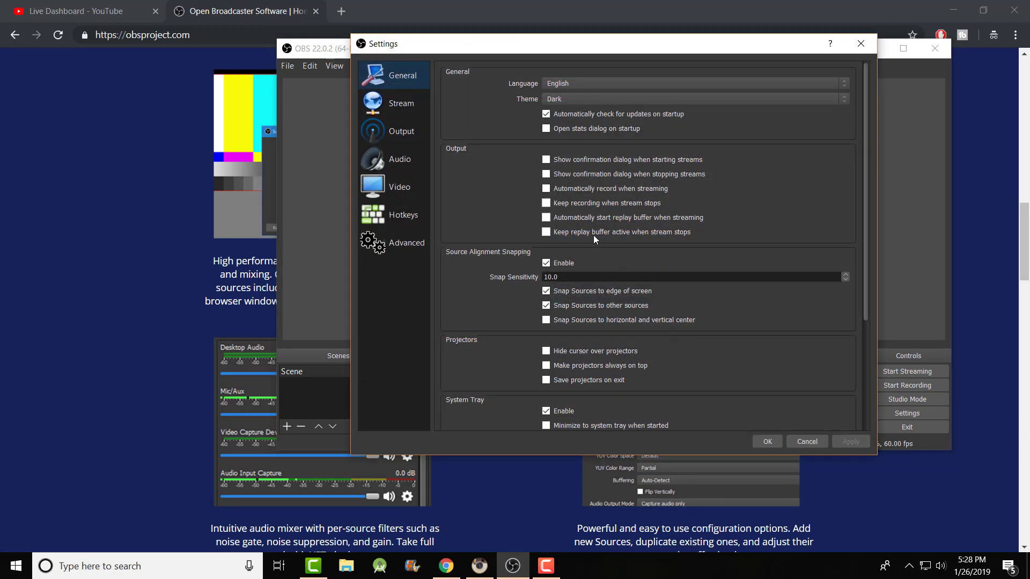
{"action": "left_click", "coordinate": [387, 111]}
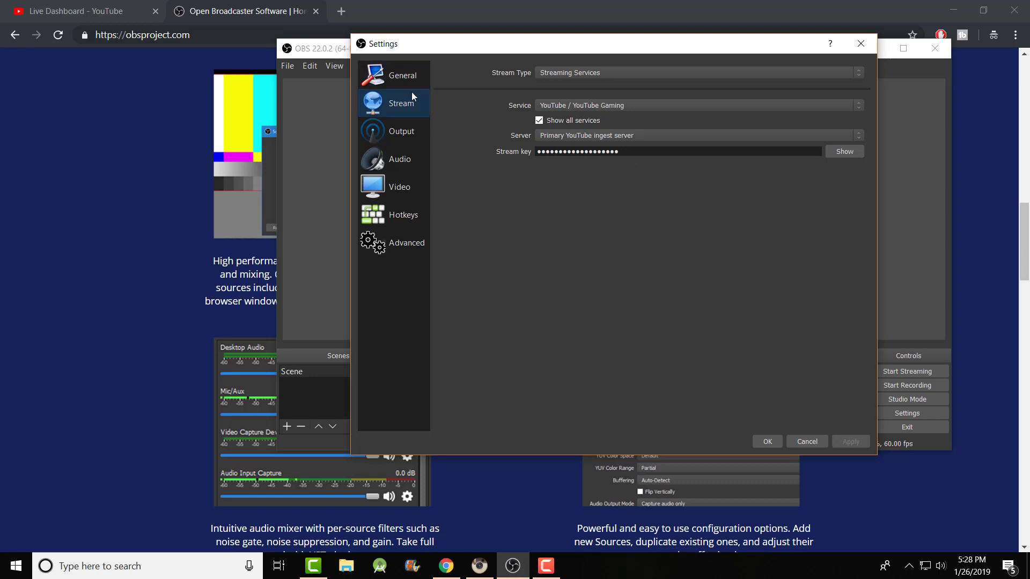
{"action": "left_click", "coordinate": [394, 77]}
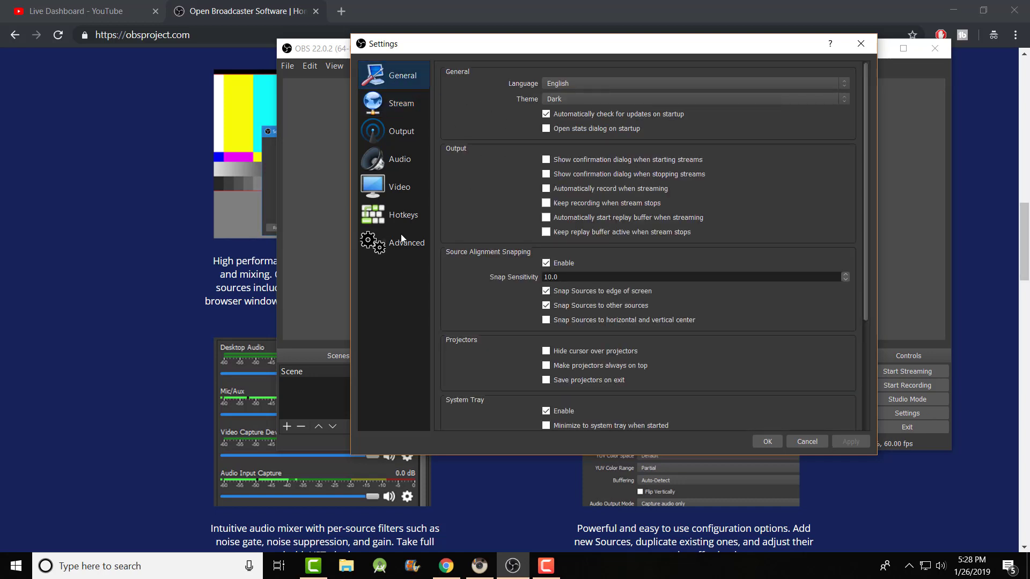
{"action": "left_click", "coordinate": [377, 114]}
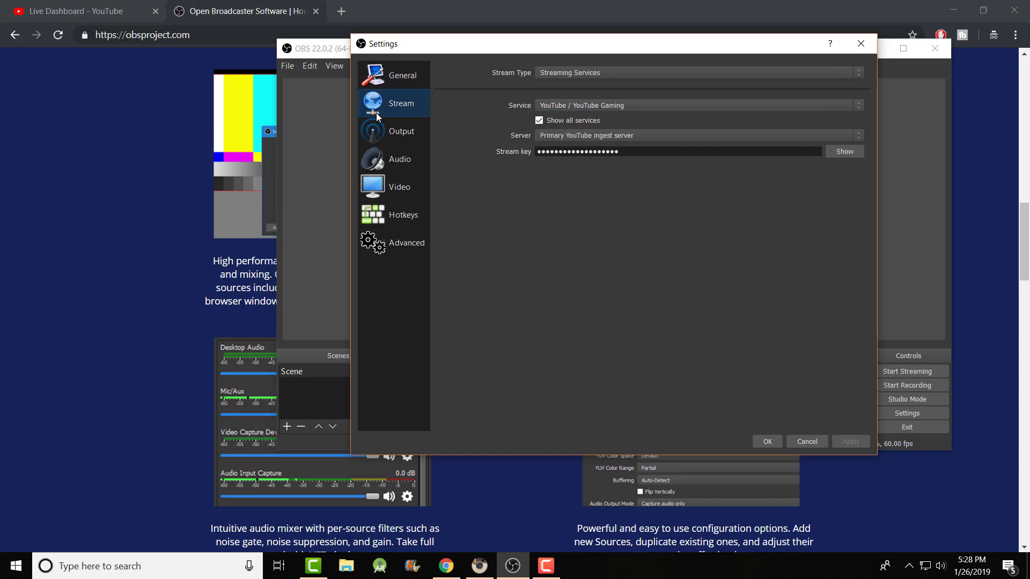
{"action": "left_click", "coordinate": [553, 102]}
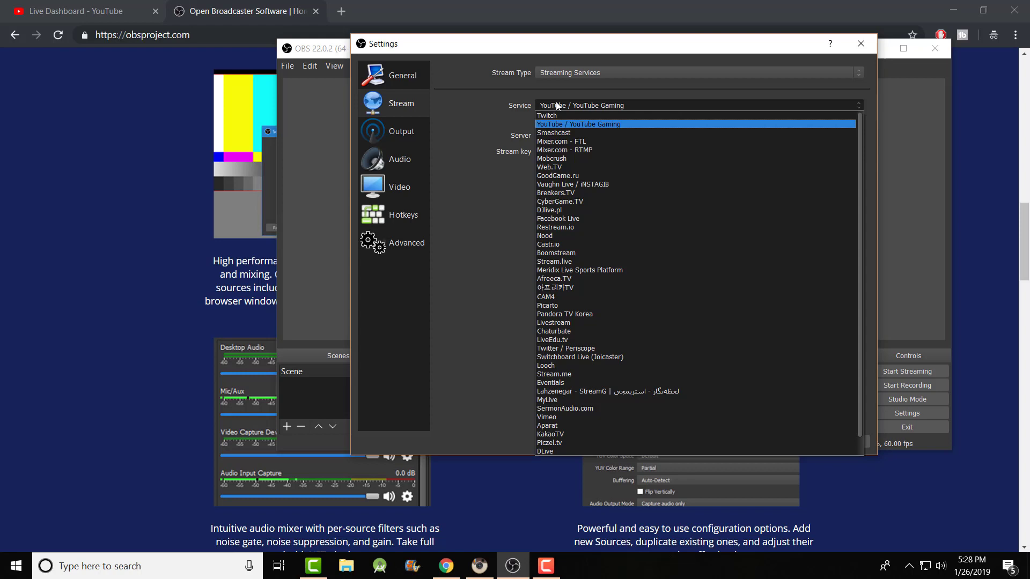
{"action": "left_click", "coordinate": [463, 101]}
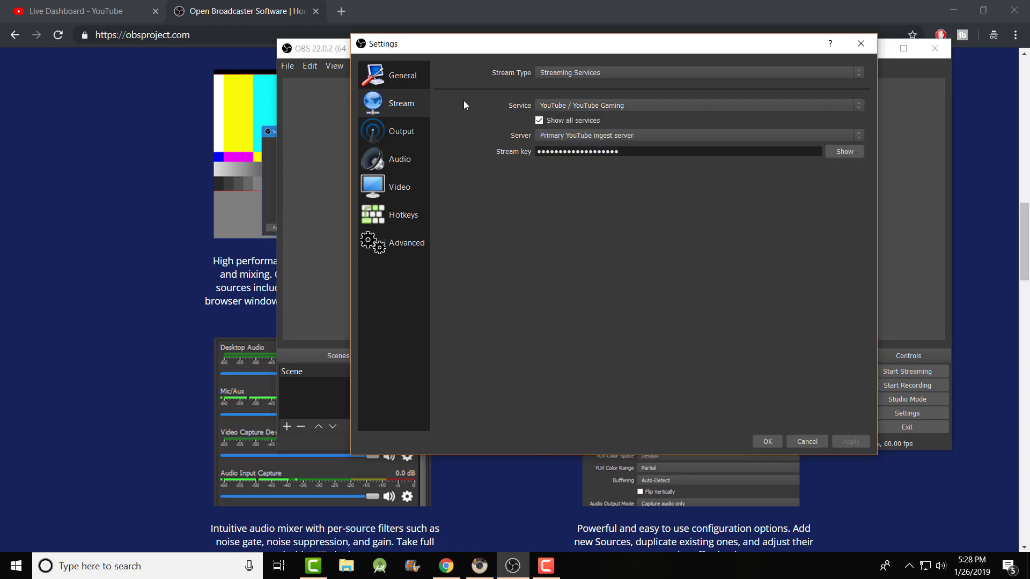
{"action": "left_click", "coordinate": [574, 137]}
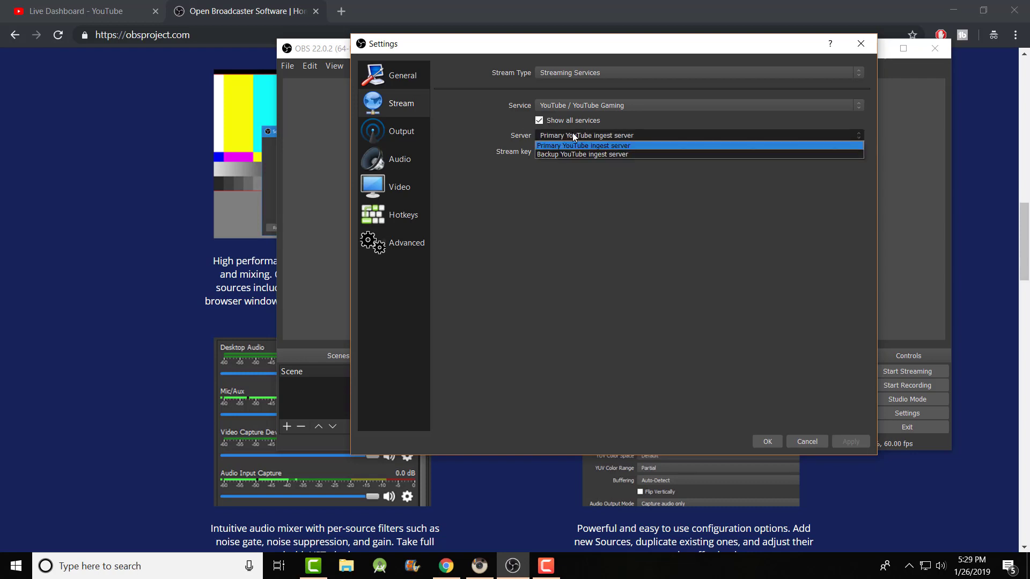
{"action": "left_click", "coordinate": [472, 123]}
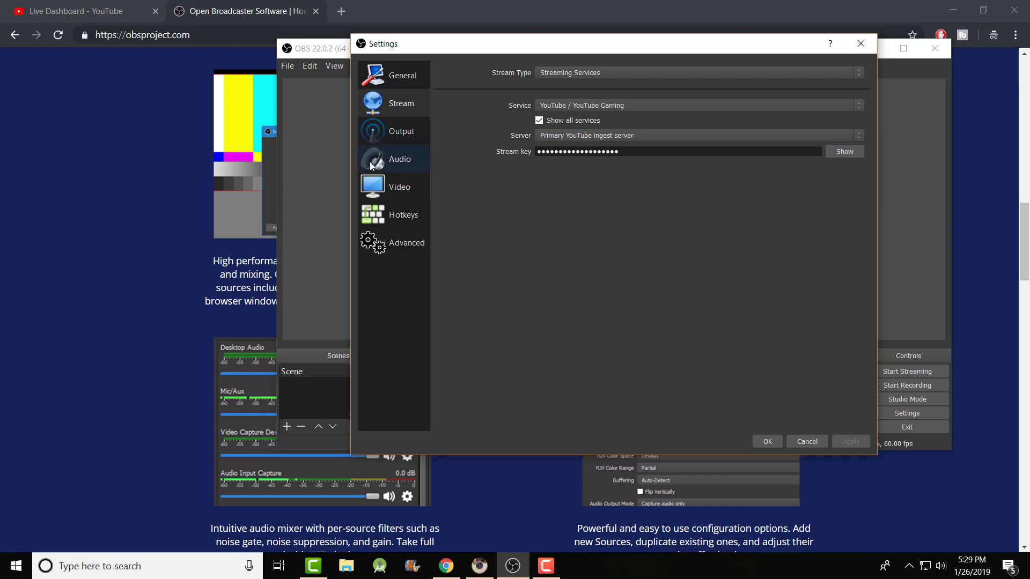
- Review the output, audio, video, hotkey and advanced settings, and cancel out of the settings dialog
{"action": "left_click", "coordinate": [385, 140]}
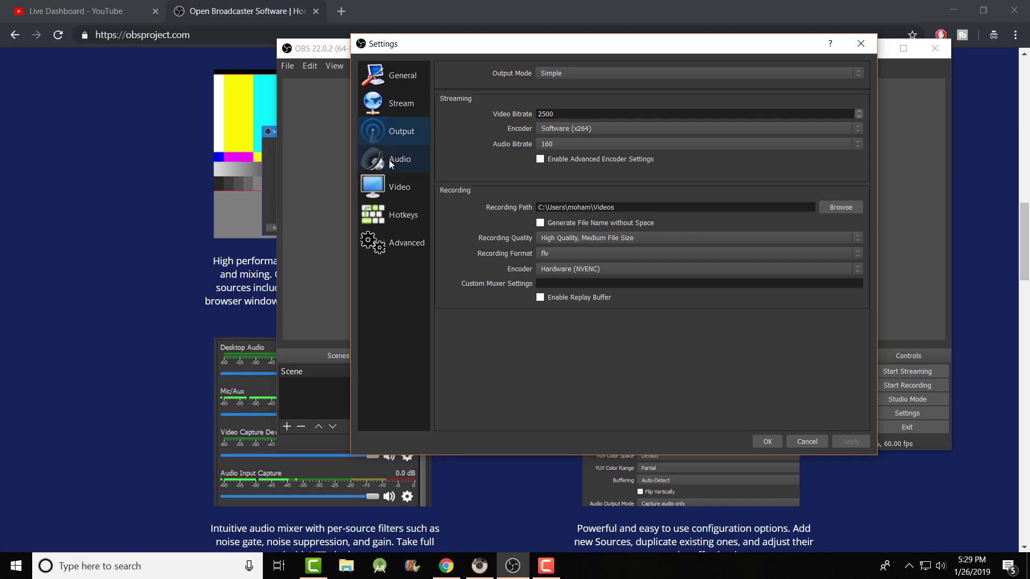
{"action": "left_click", "coordinate": [390, 163]}
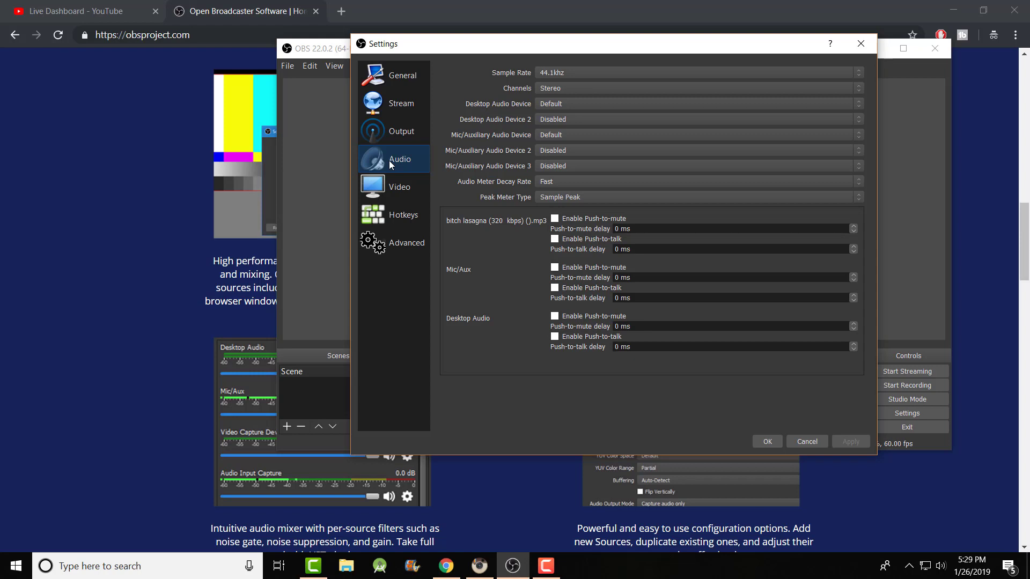
{"action": "left_click", "coordinate": [392, 186]}
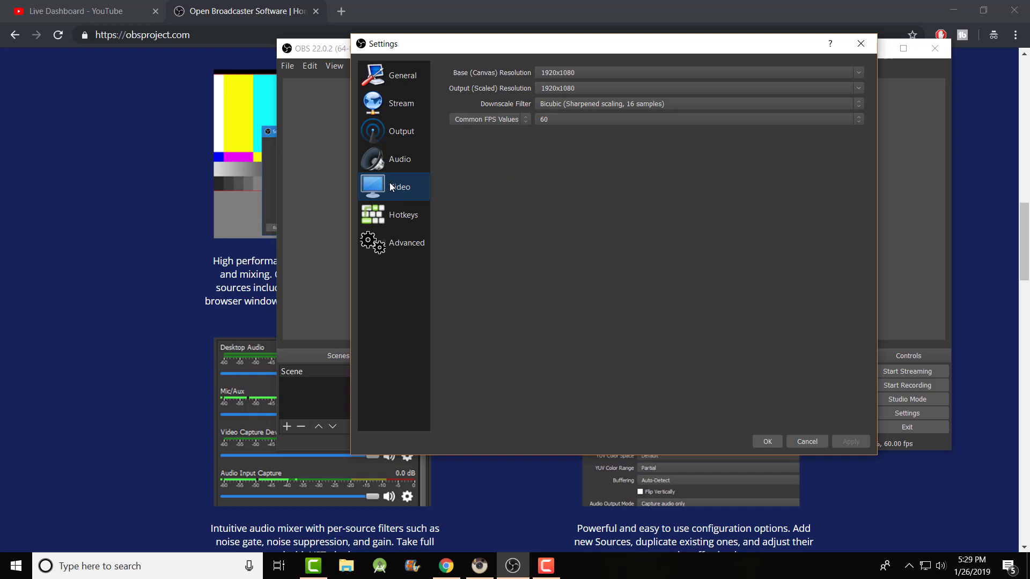
{"action": "left_click", "coordinate": [392, 216]}
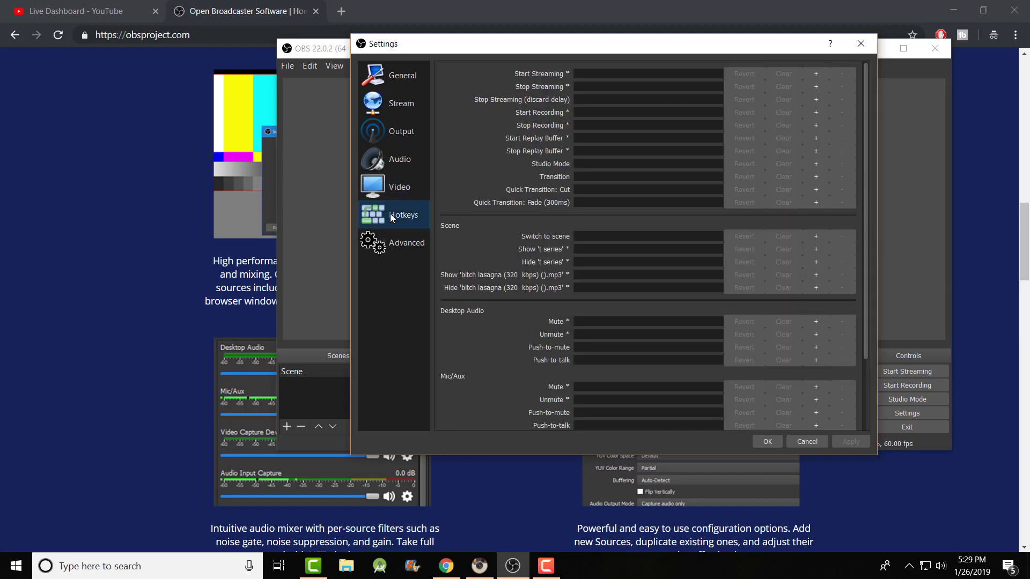
{"action": "left_click", "coordinate": [405, 242]}
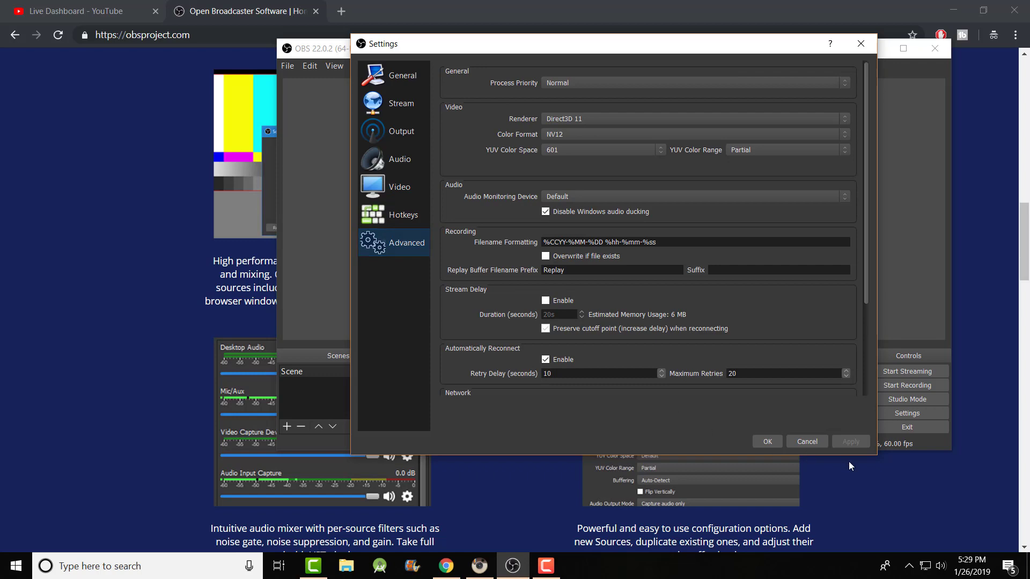
{"action": "left_click", "coordinate": [819, 442]}
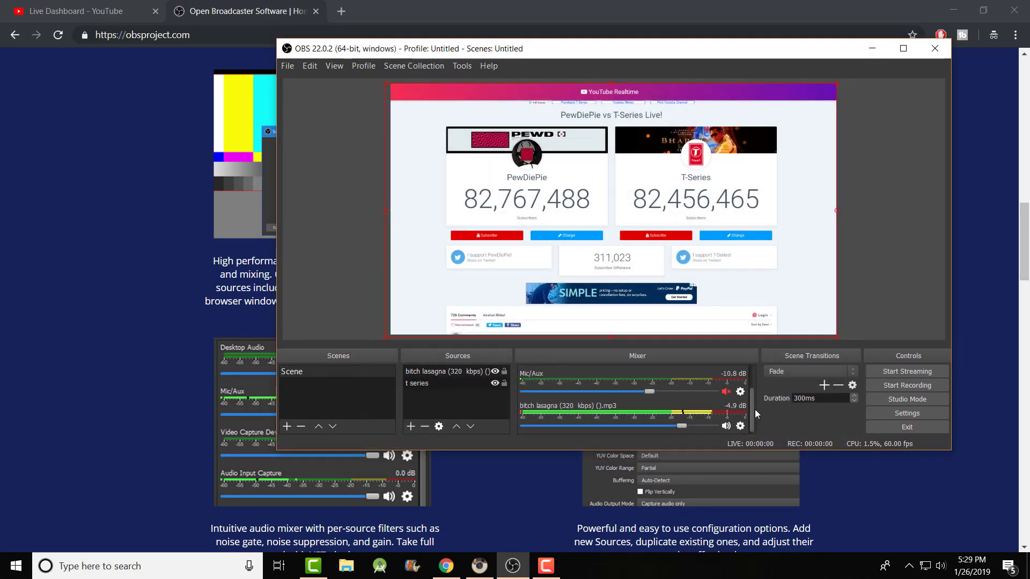
- Look through the audio channels in the mixer
{"action": "left_click_drag", "start_coordinate": [754, 406], "coordinate": [751, 400]}
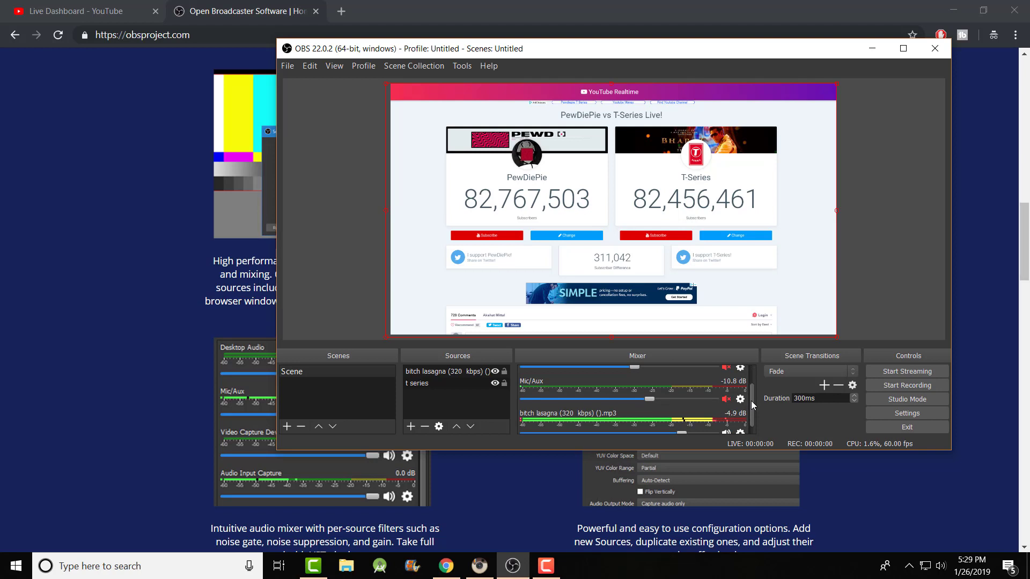
{"action": "left_click_drag", "start_coordinate": [752, 406], "coordinate": [750, 429]}
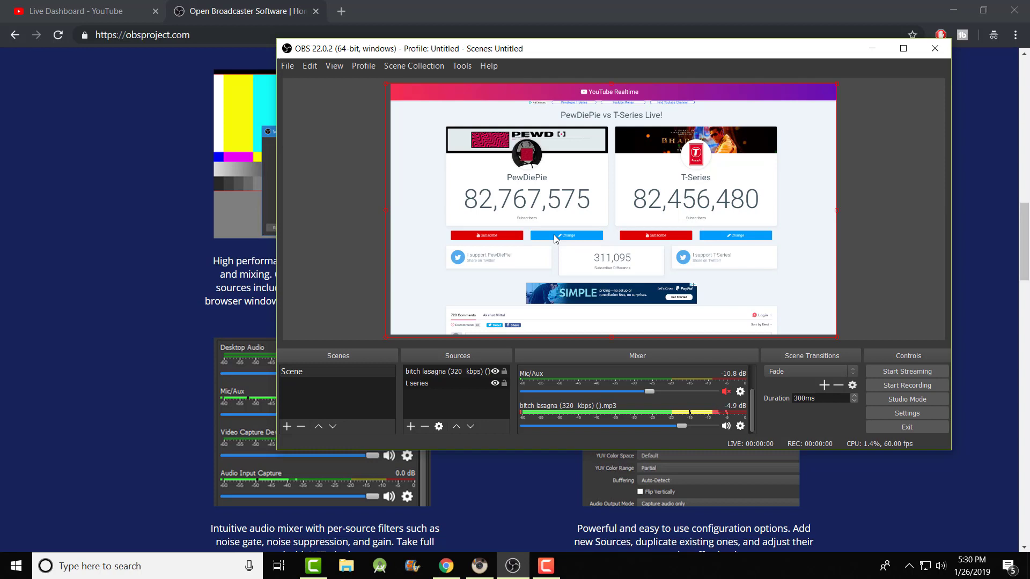
{"action": "left_click", "coordinate": [412, 426]}
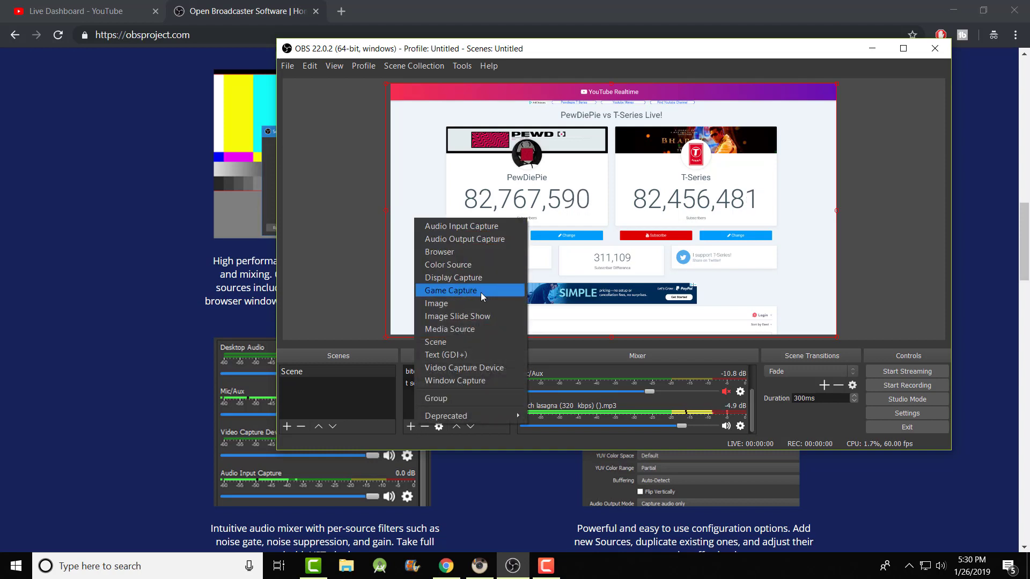
{"action": "left_click", "coordinate": [452, 250]}
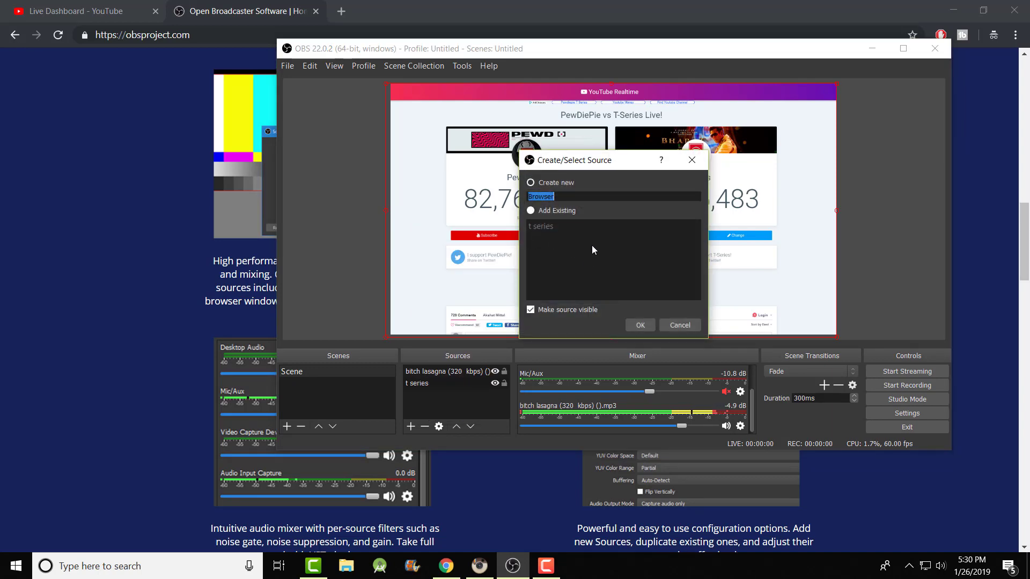
{"action": "left_click", "coordinate": [629, 323]}
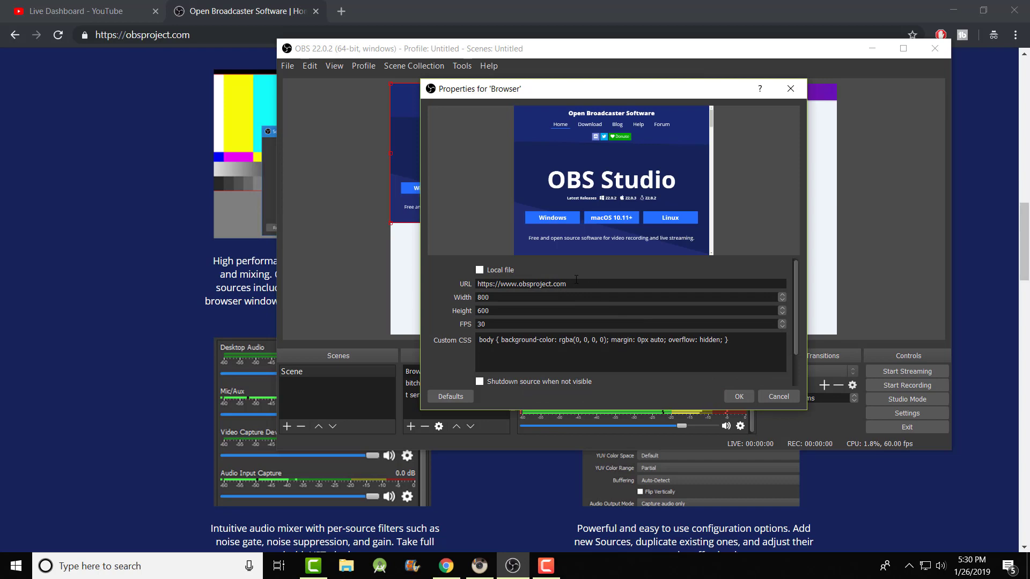
{"action": "left_click", "coordinate": [737, 397]}
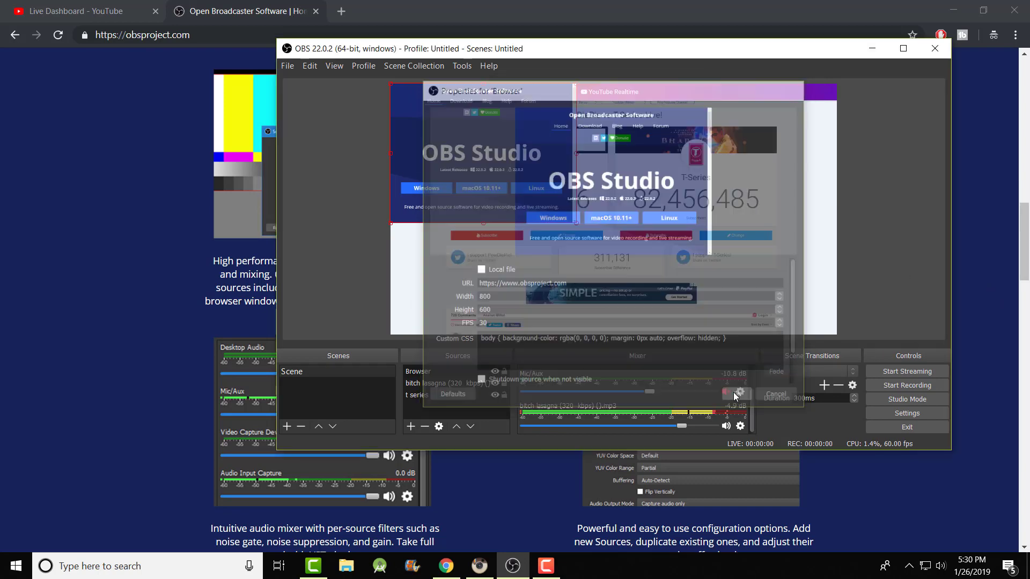
- Move the Browser source toward the upper middle of the preview canvas, and remove that source from the scene
{"action": "left_click_drag", "start_coordinate": [482, 157], "coordinate": [584, 178]}
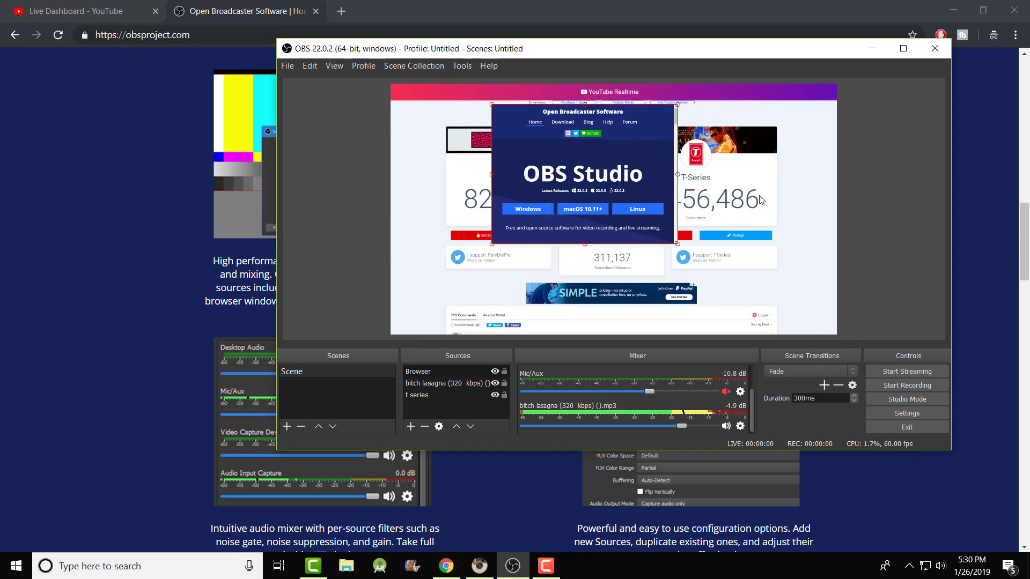
{"action": "left_click", "coordinate": [426, 375]}
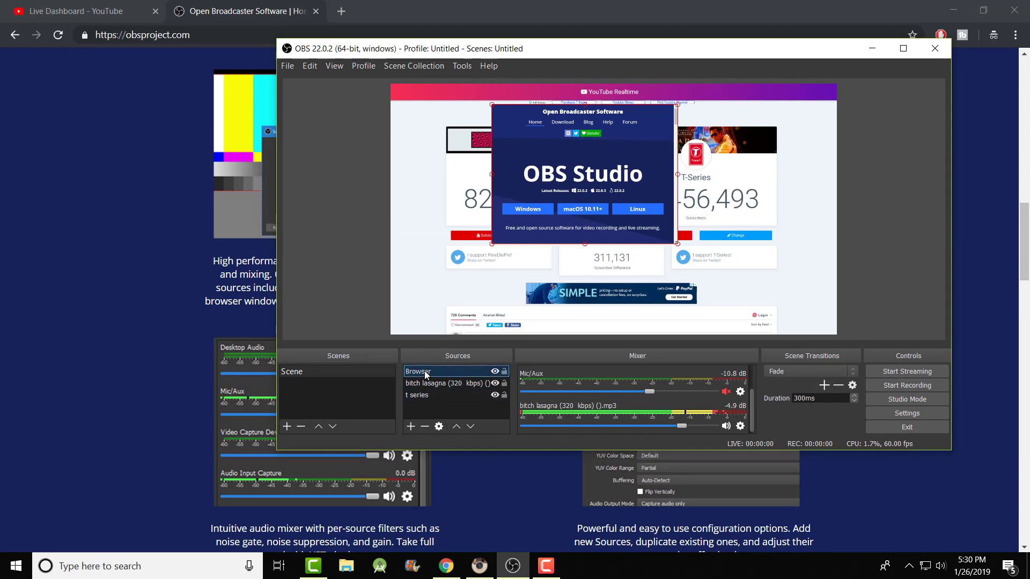
{"action": "right_click", "coordinate": [455, 374]}
{"action": "left_click", "coordinate": [490, 215]}
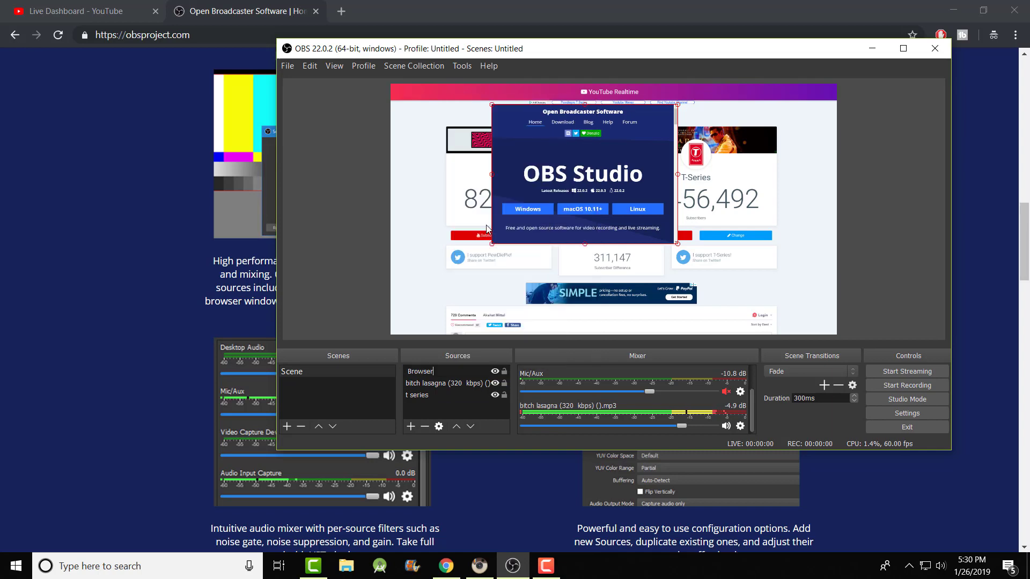
{"action": "left_click", "coordinate": [487, 229]}
{"action": "right_click", "coordinate": [442, 371]}
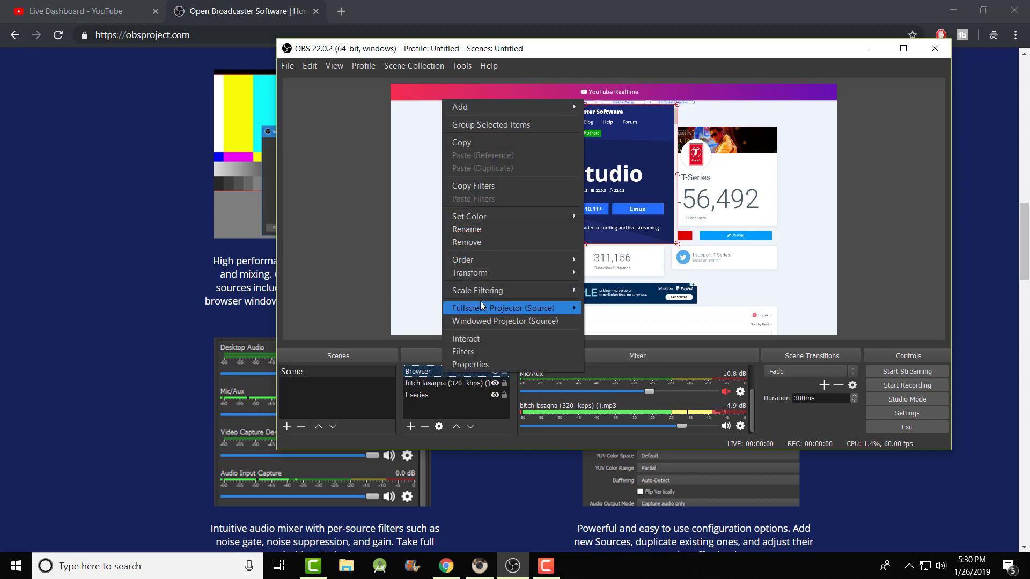
{"action": "left_click", "coordinate": [483, 244]}
{"action": "left_click", "coordinate": [651, 269]}
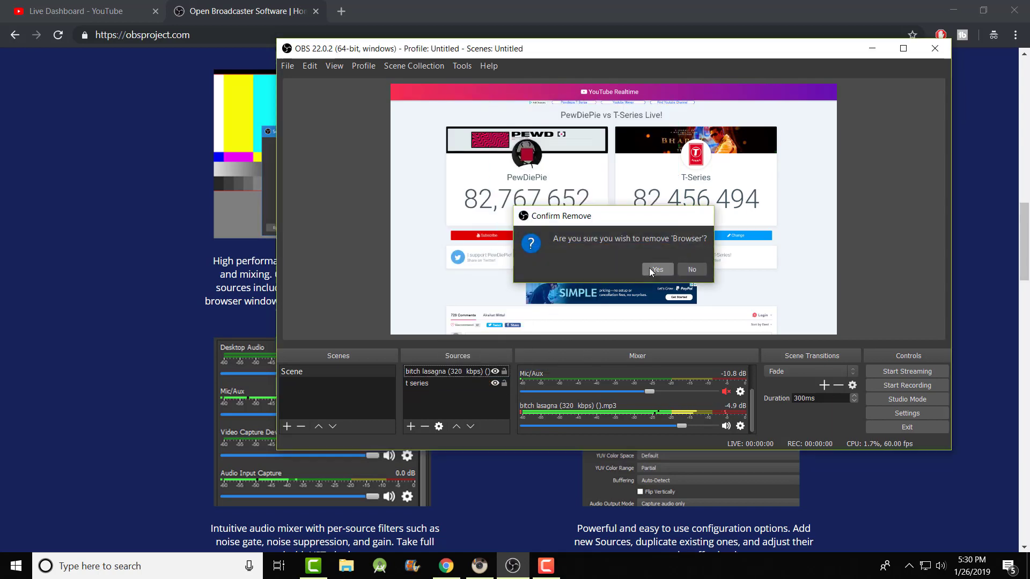
- Look through the source types that can be added to the scene and close the list without adding one
{"action": "right_click", "coordinate": [459, 371]}
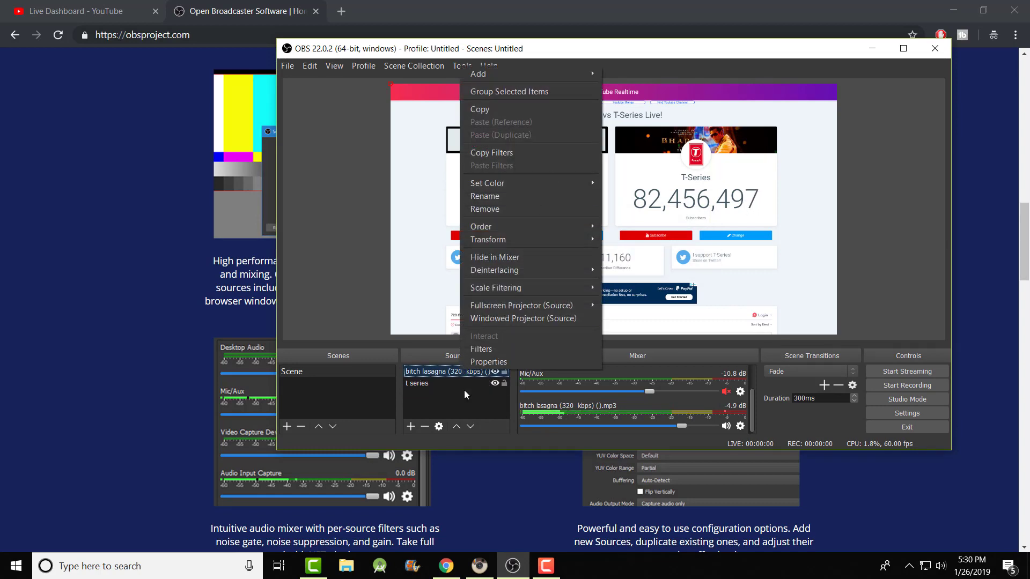
{"action": "left_click", "coordinate": [406, 432]}
{"action": "left_click", "coordinate": [408, 428]}
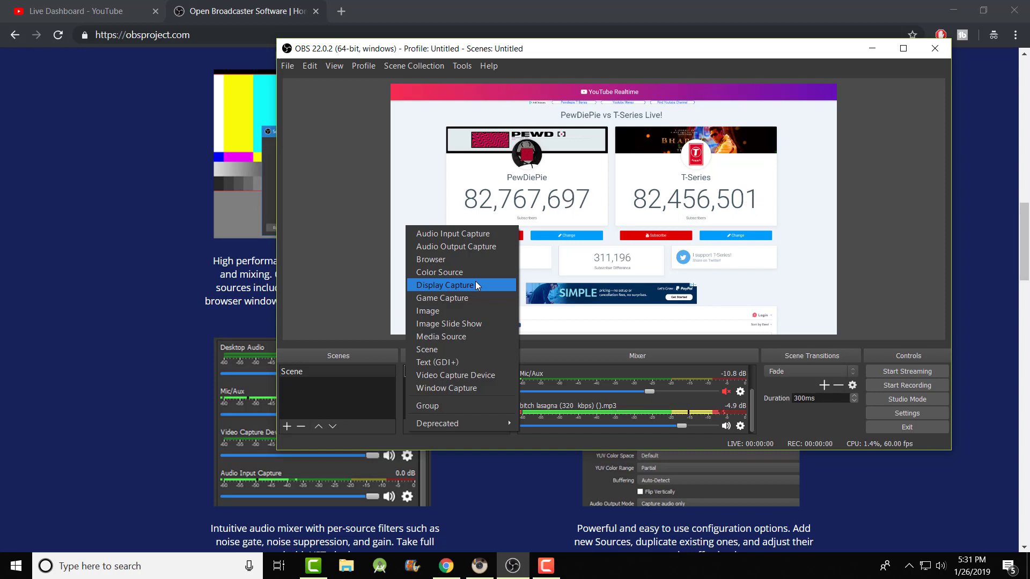
{"action": "left_click", "coordinate": [562, 274]}
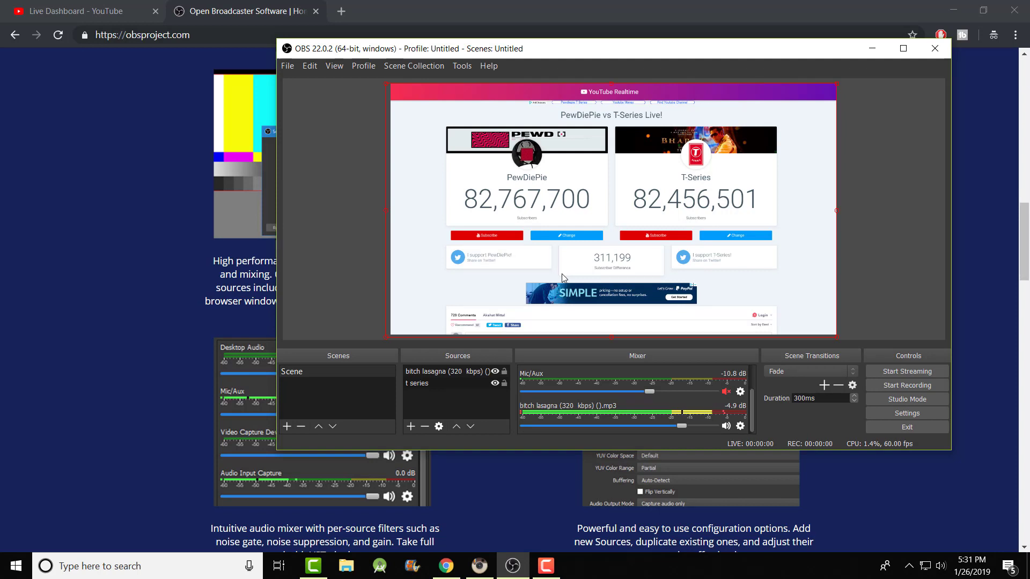